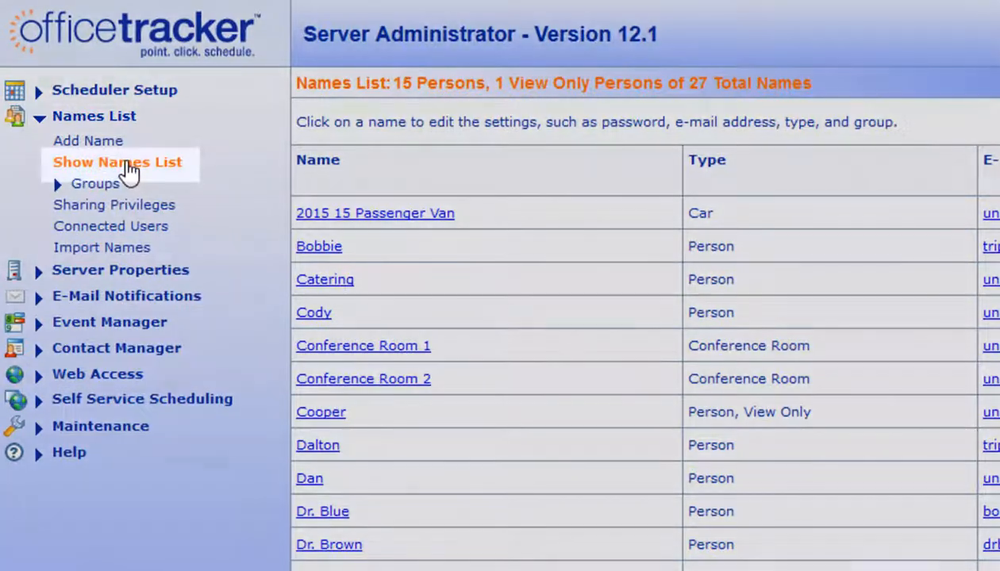
Add the last initial to the second person below Conference Room 2 in the names list, saving and confirming the name change.
left_click(126, 171)
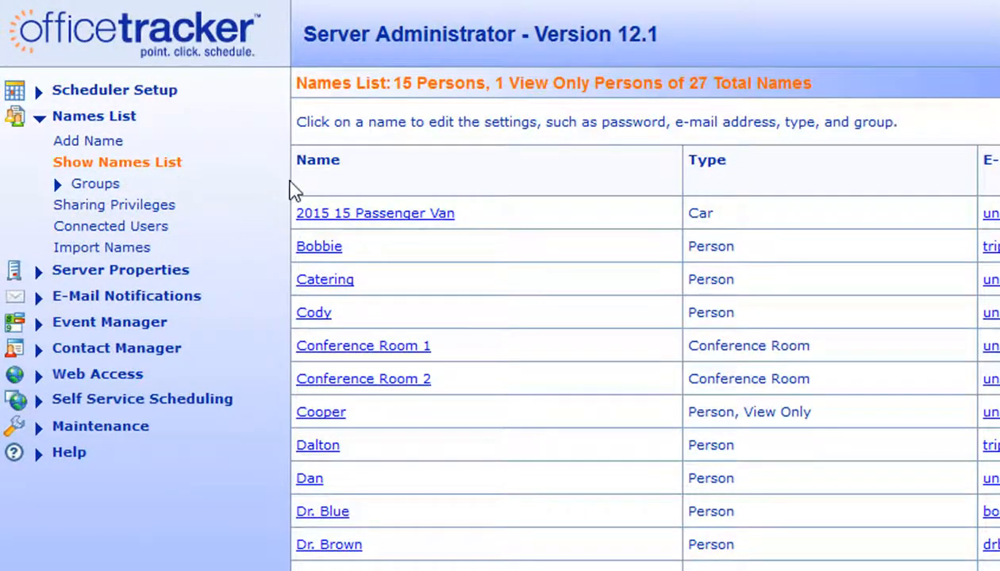
left_click(312, 447)
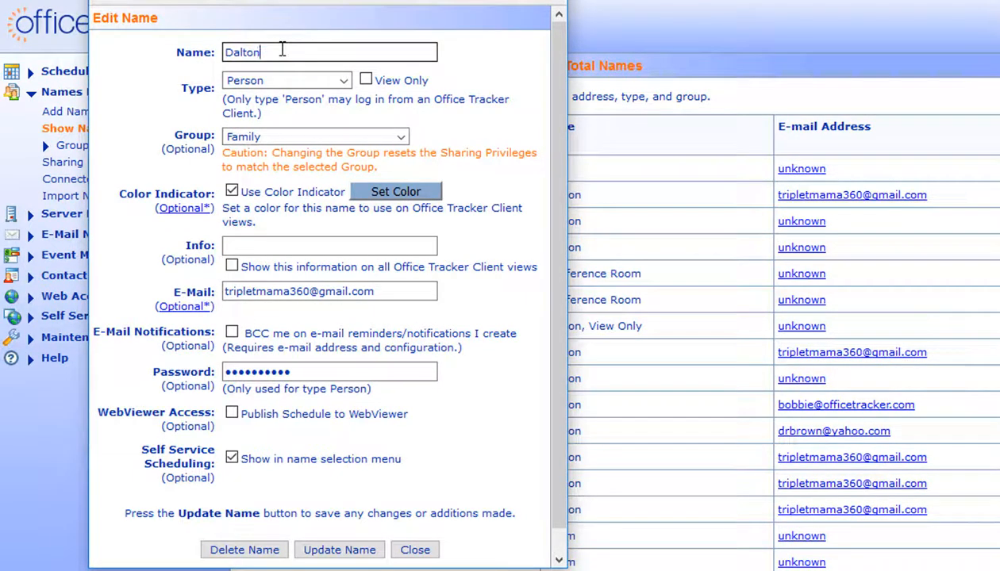
left_click(281, 50)
type("D.")
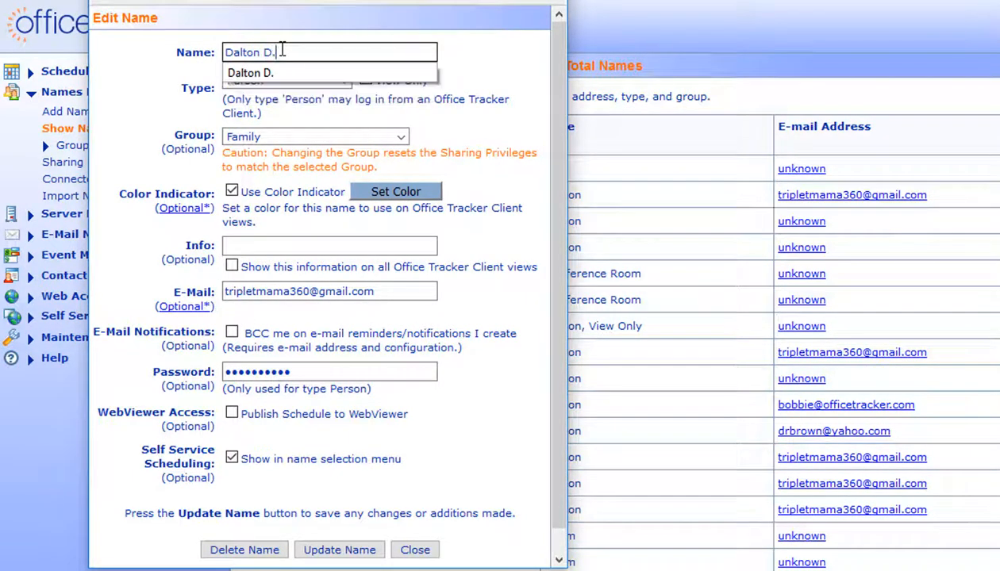
left_click(325, 550)
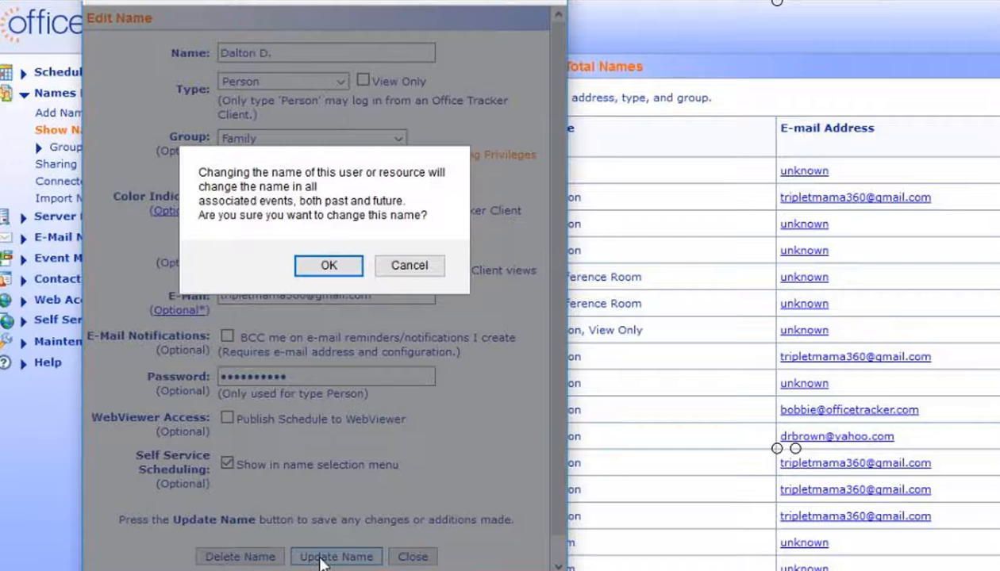
left_click(329, 265)
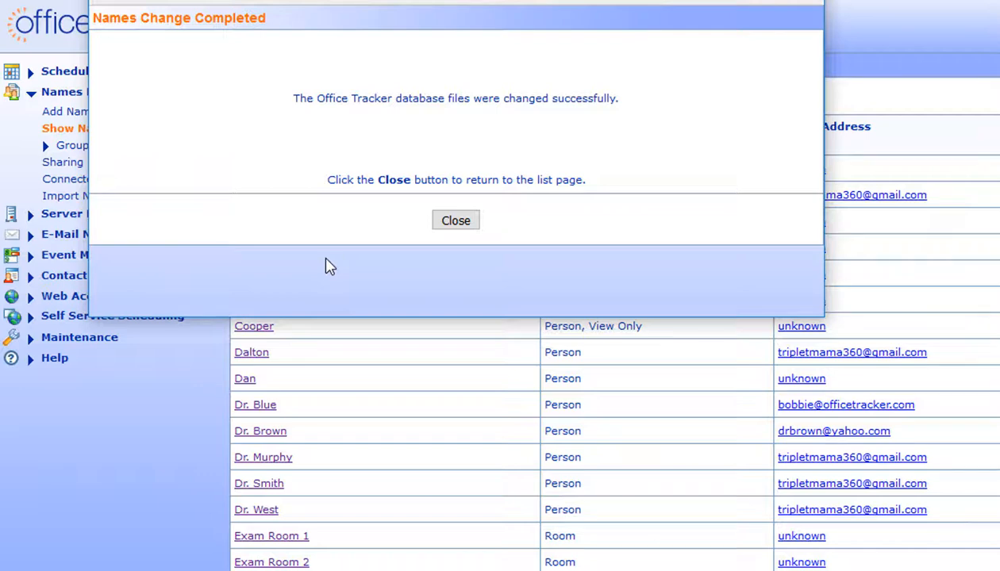
left_click(438, 225)
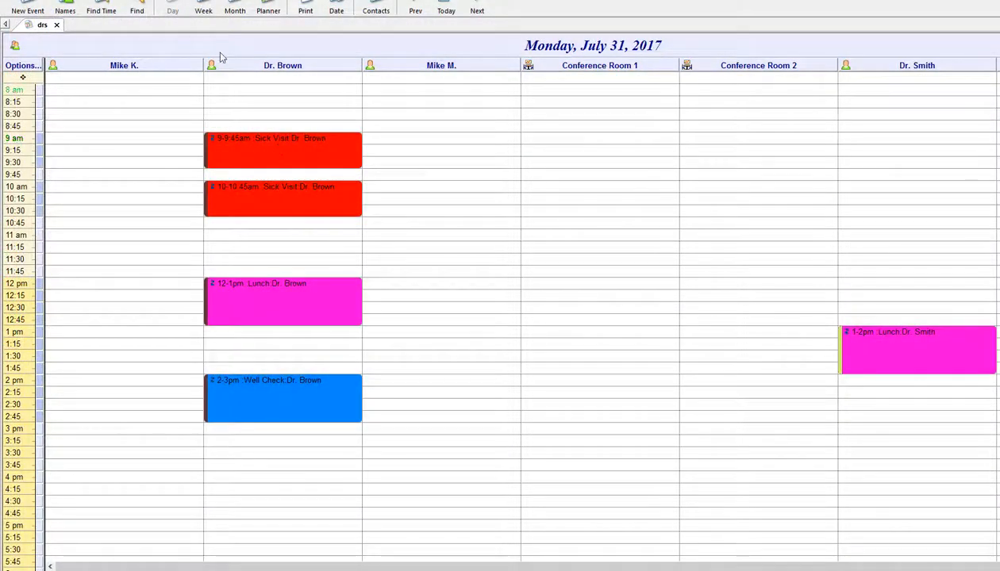
Switch to the Office Tracker client and replace the outdated person's name in the view's included names with the renamed entry.
left_click(65, 8)
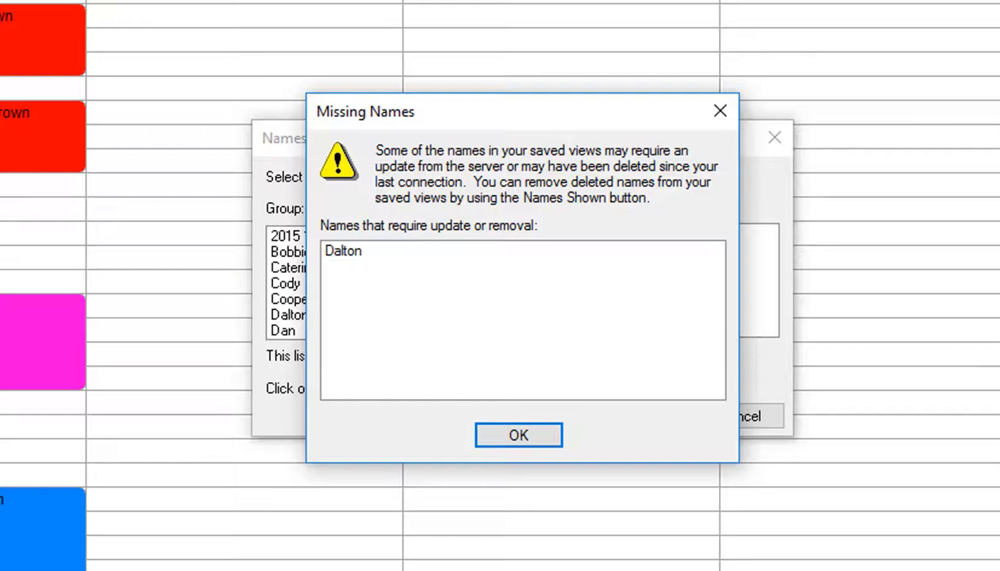
left_click(532, 435)
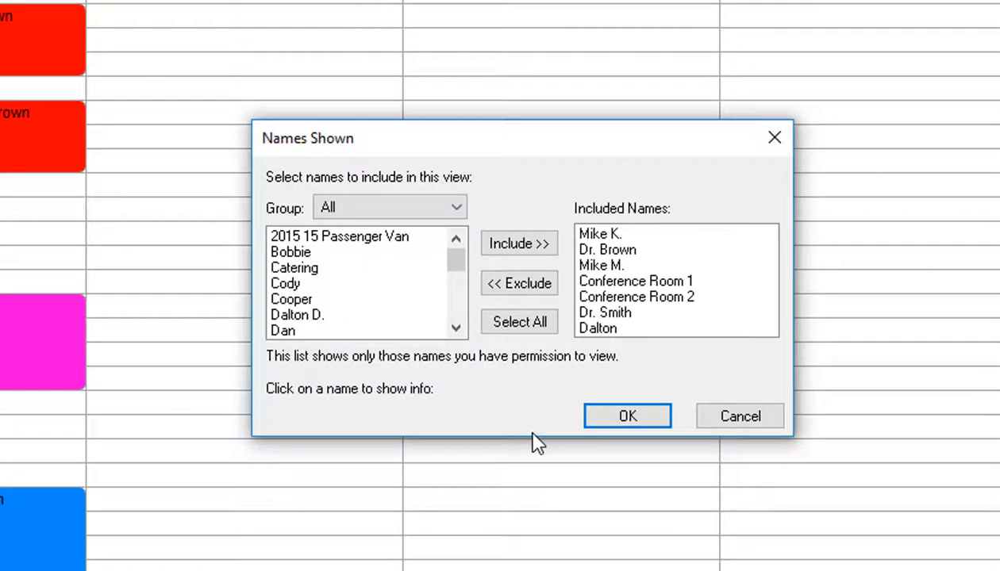
left_click(608, 340)
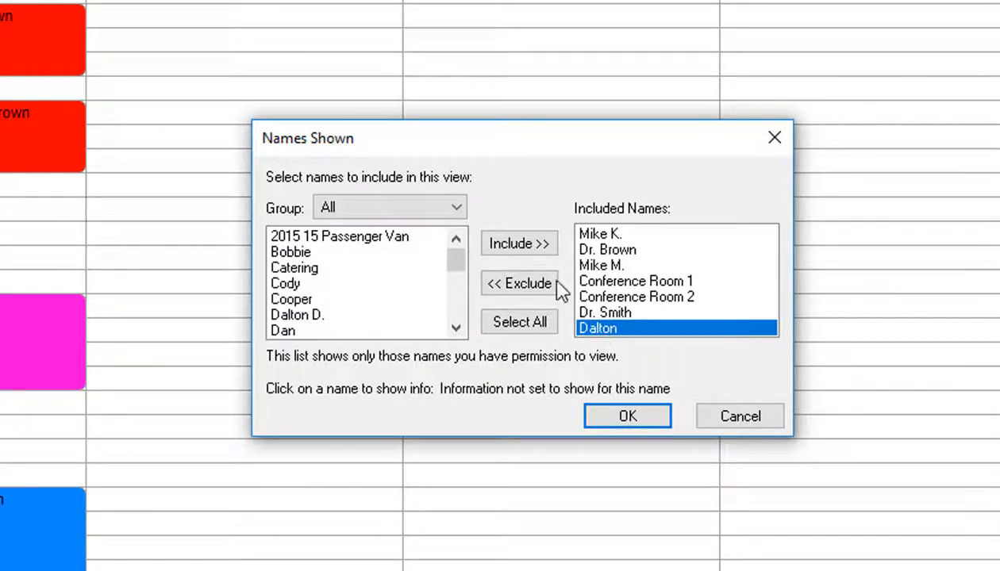
left_click(533, 291)
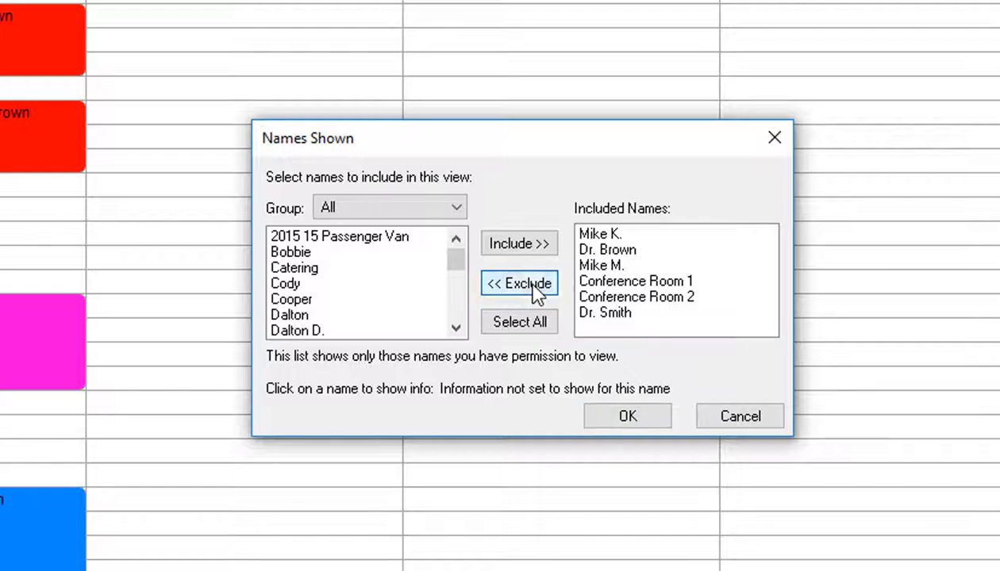
left_click(309, 331)
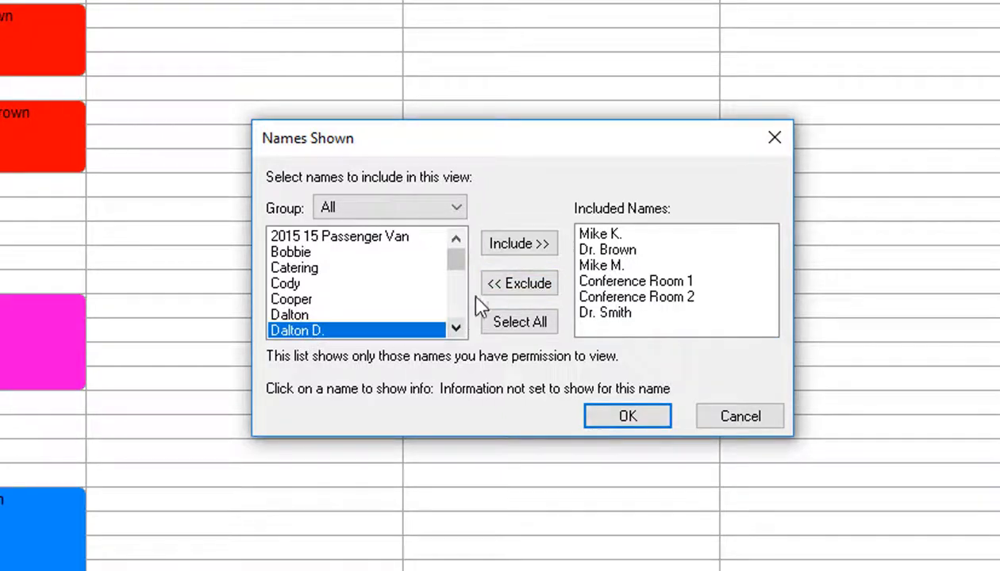
left_click(518, 245)
left_click(632, 421)
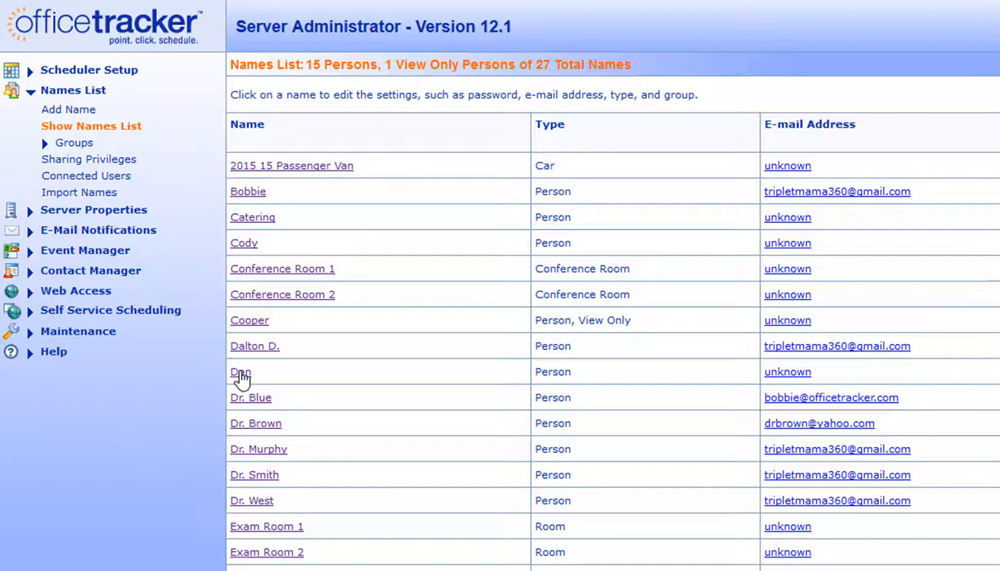
Return to Server Administrator and delete the third person below Conference Room 2 from the names list, confirming the deletion.
left_click(240, 372)
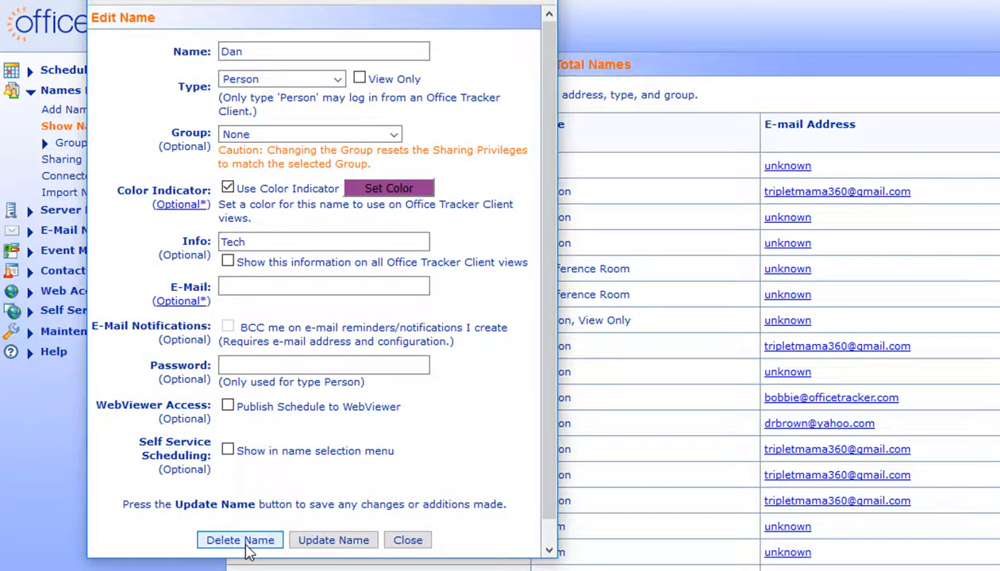
left_click(240, 541)
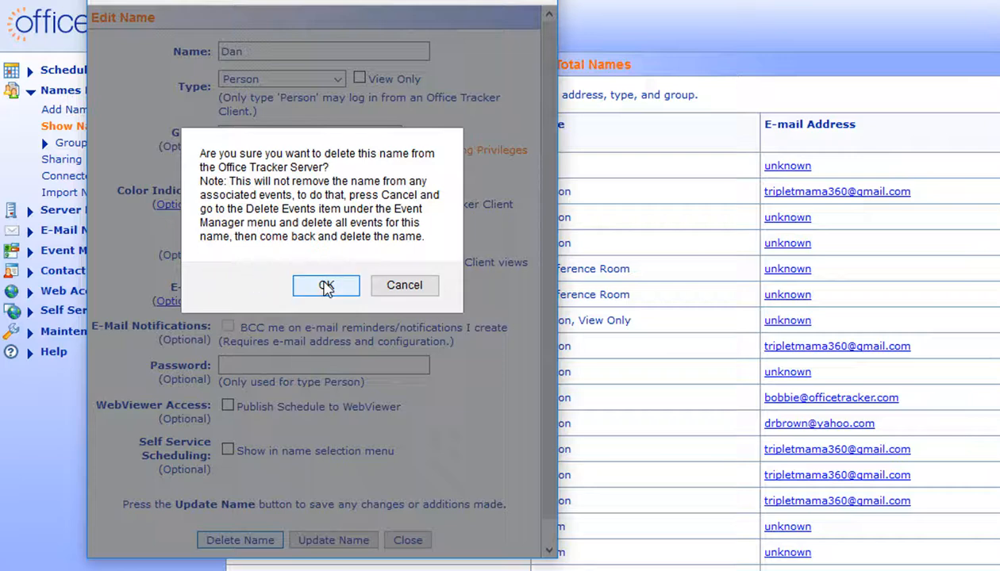
left_click(327, 287)
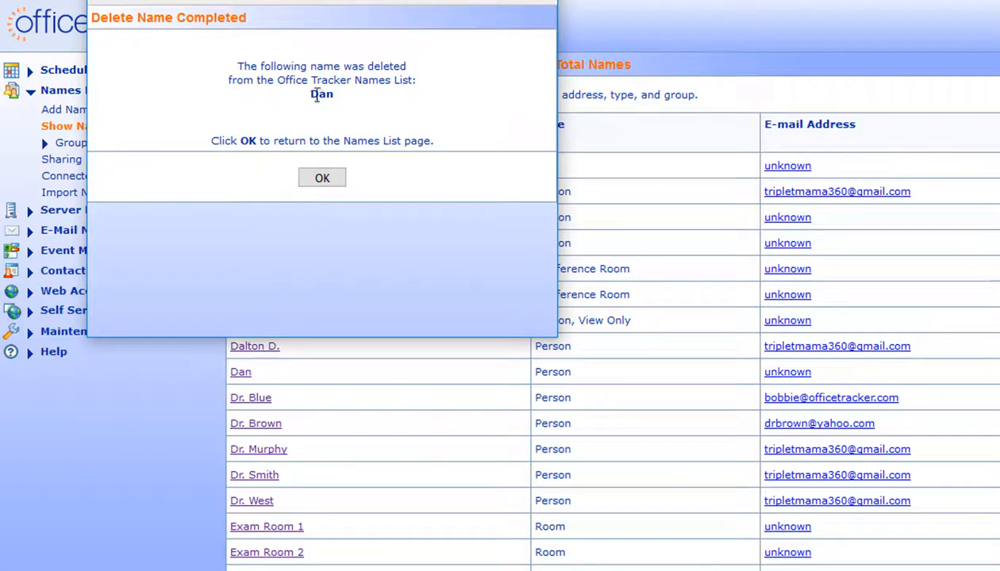
left_click(335, 184)
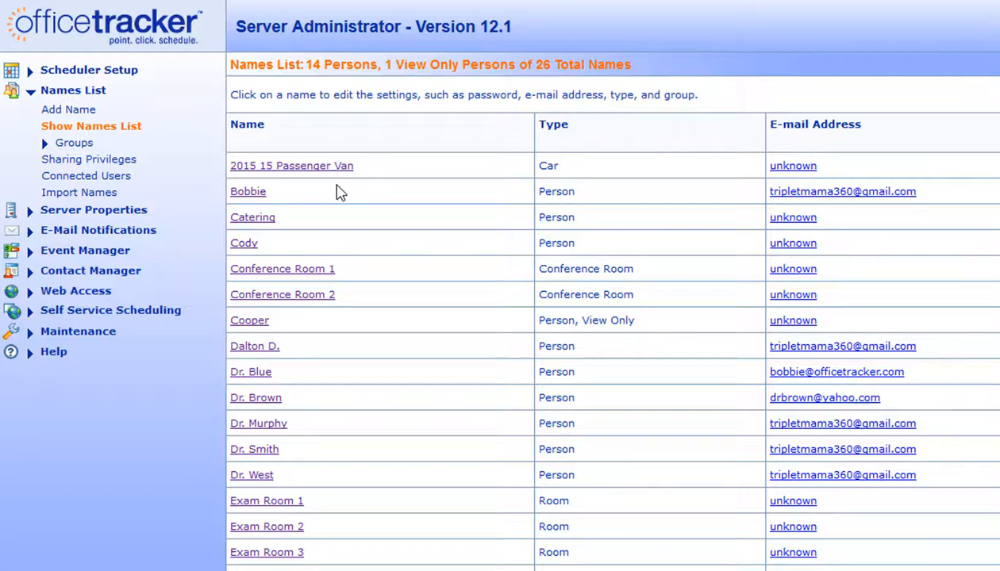
Delete the events dated 1/1/1990 to 8/1/2017 for the attendee listed just after Exam Room 4, confirming the deletion.
left_click(70, 110)
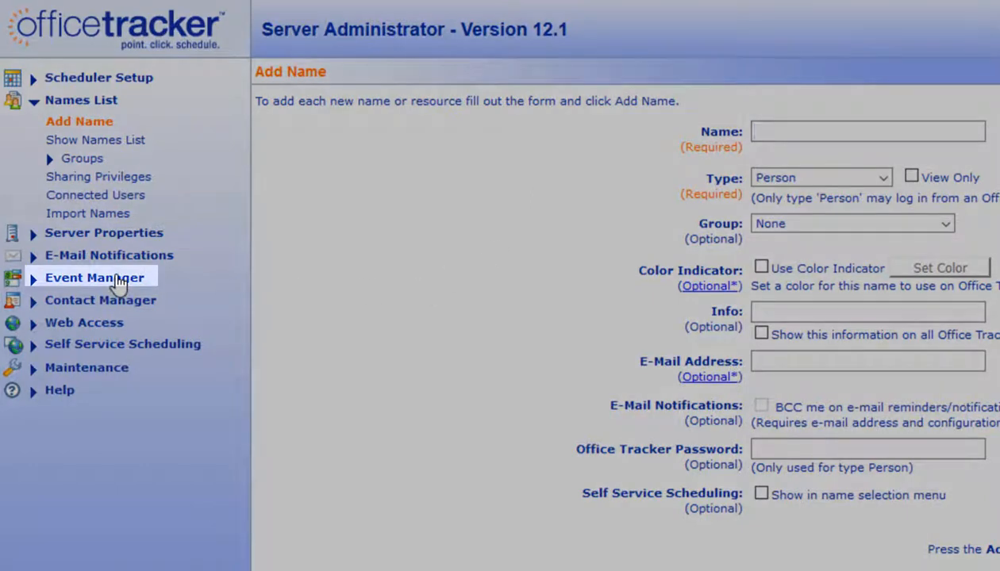
left_click(116, 279)
left_click(92, 430)
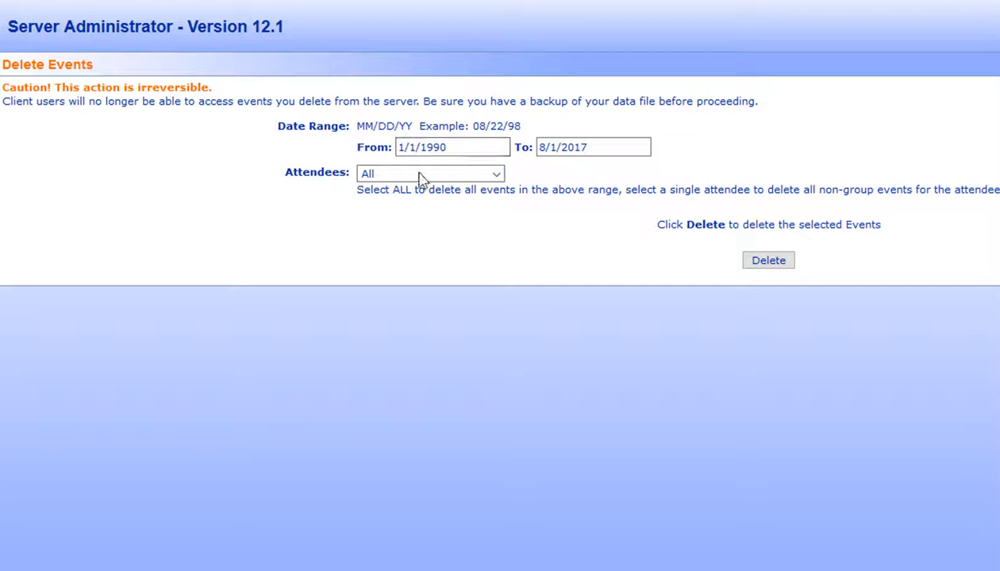
left_click(421, 174)
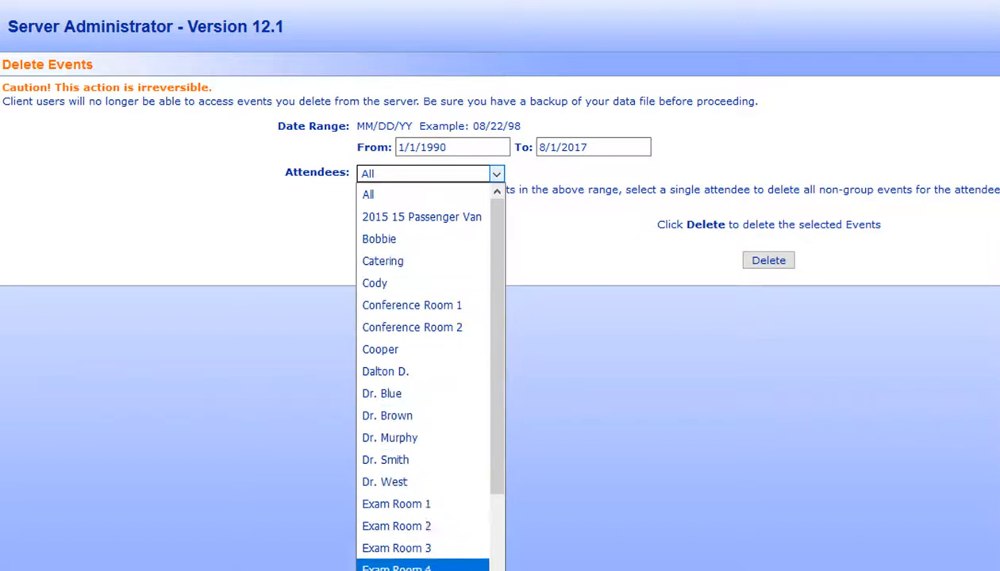
left_click(476, 568)
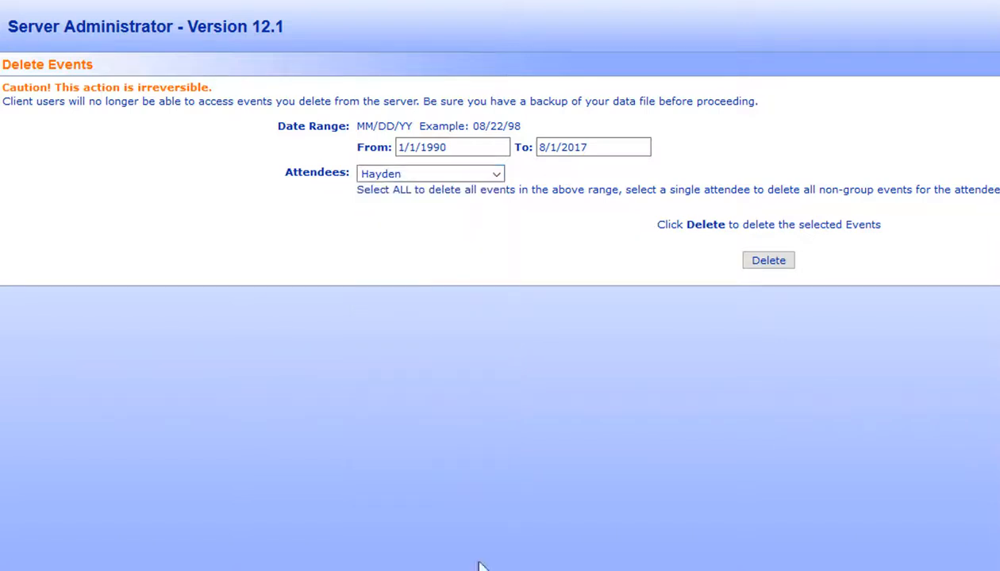
left_click(759, 265)
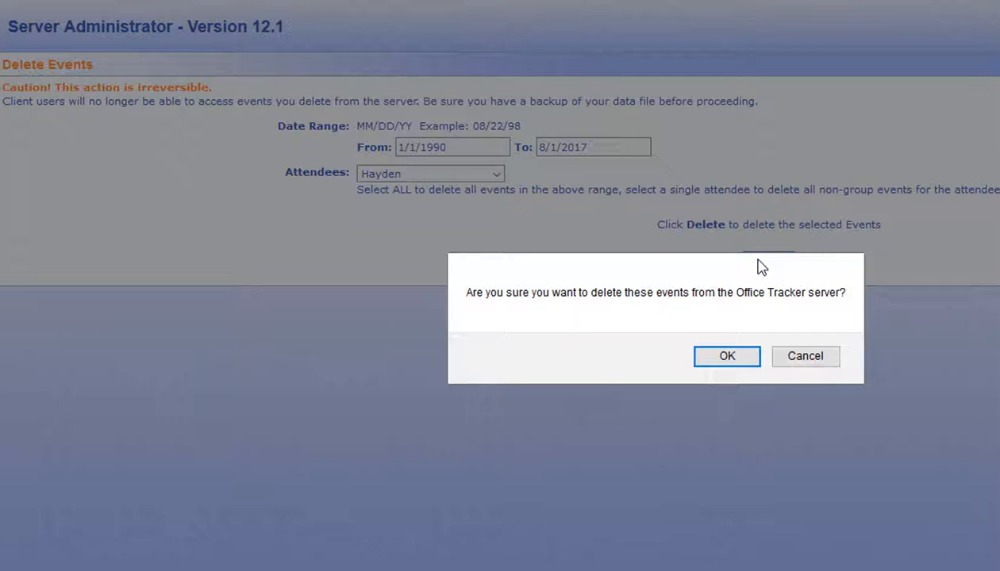
left_click(742, 361)
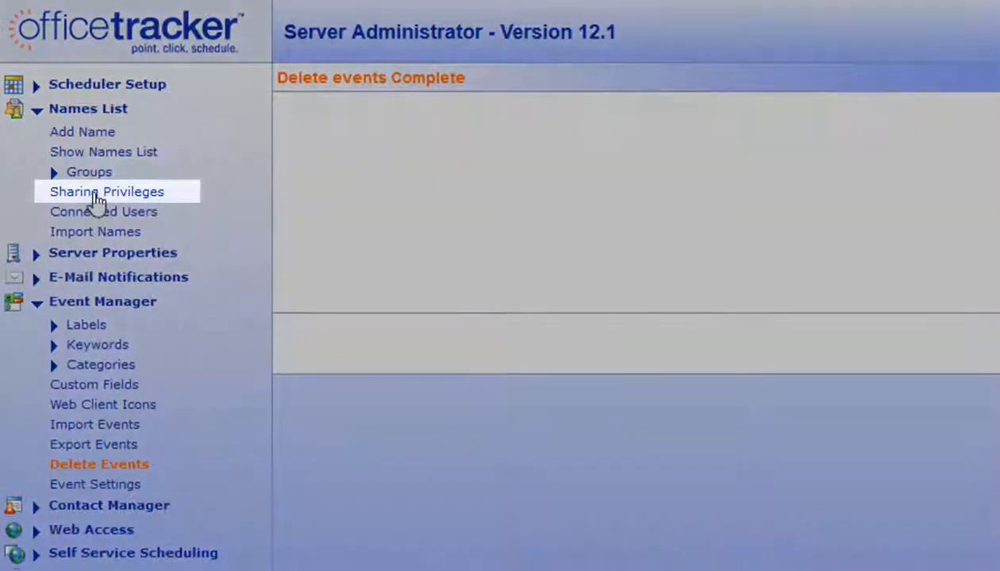
In Sharing Privileges, remove Everyone's View, Add and Add Reminders event privileges for schedules owned by Catering.
left_click(94, 195)
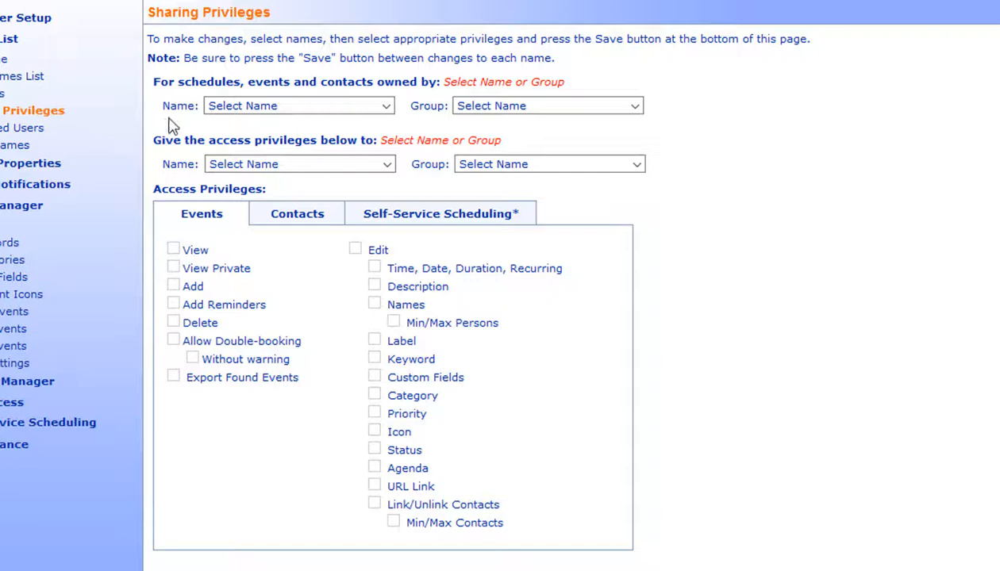
left_click(251, 112)
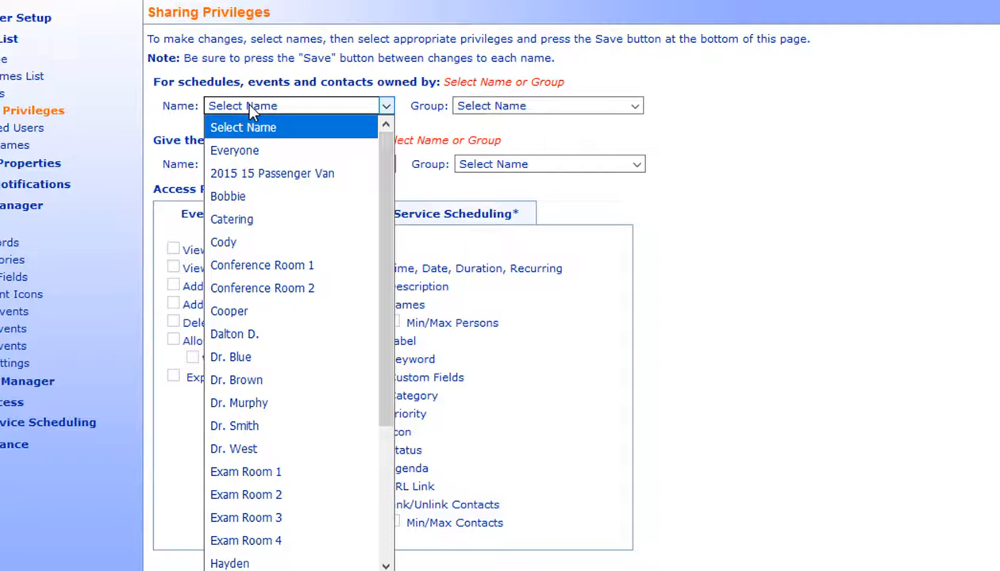
left_click(255, 219)
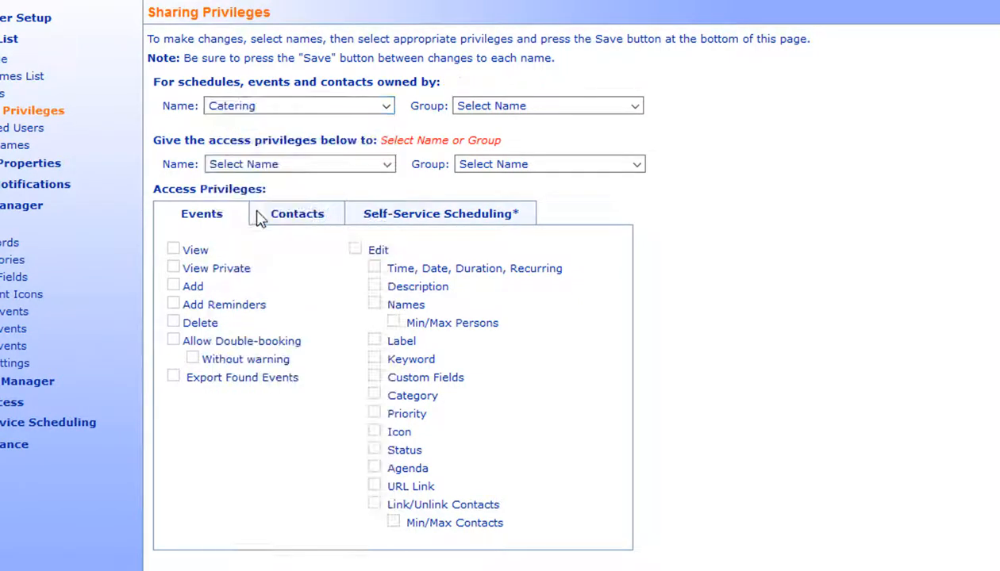
left_click(355, 167)
left_click(308, 210)
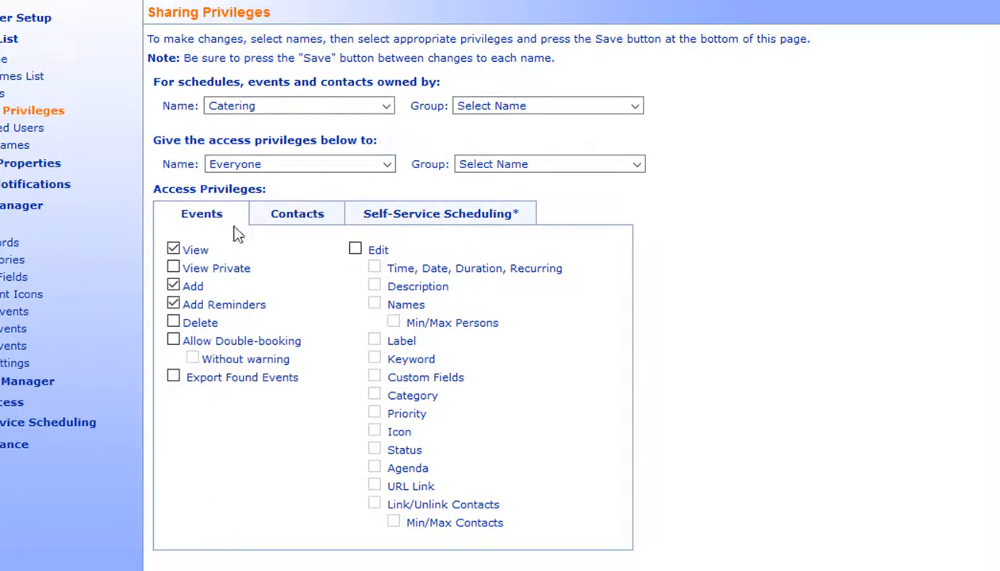
left_click(175, 288)
left_click(173, 304)
left_click(173, 250)
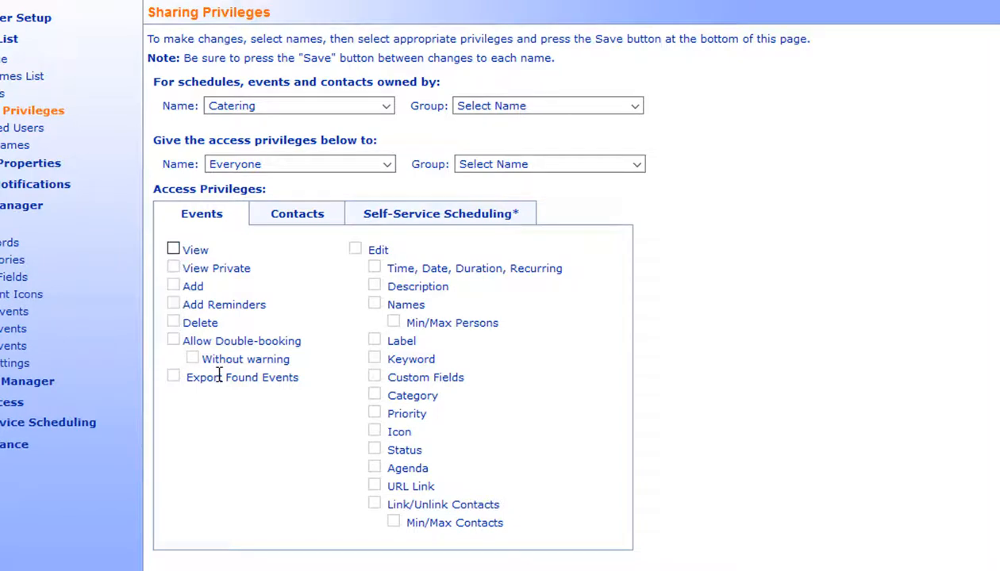